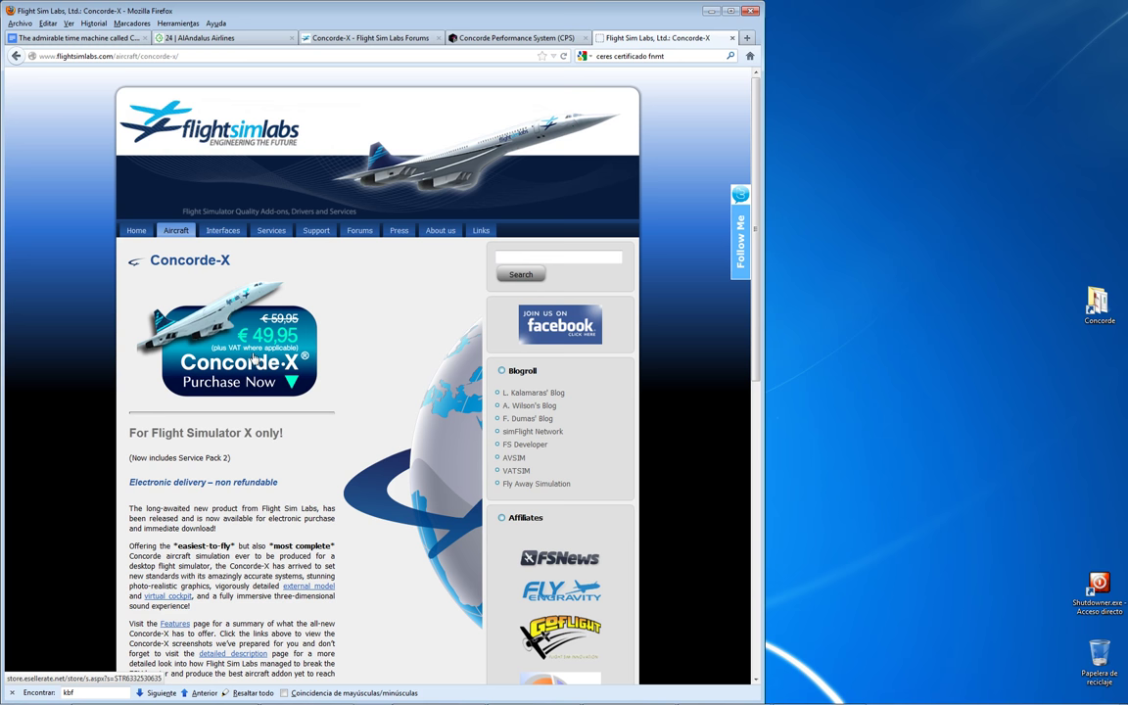
- Open the latest version page of the Concorde Performance System (CPS) website
{"action": "left_click", "coordinate": [489, 39]}
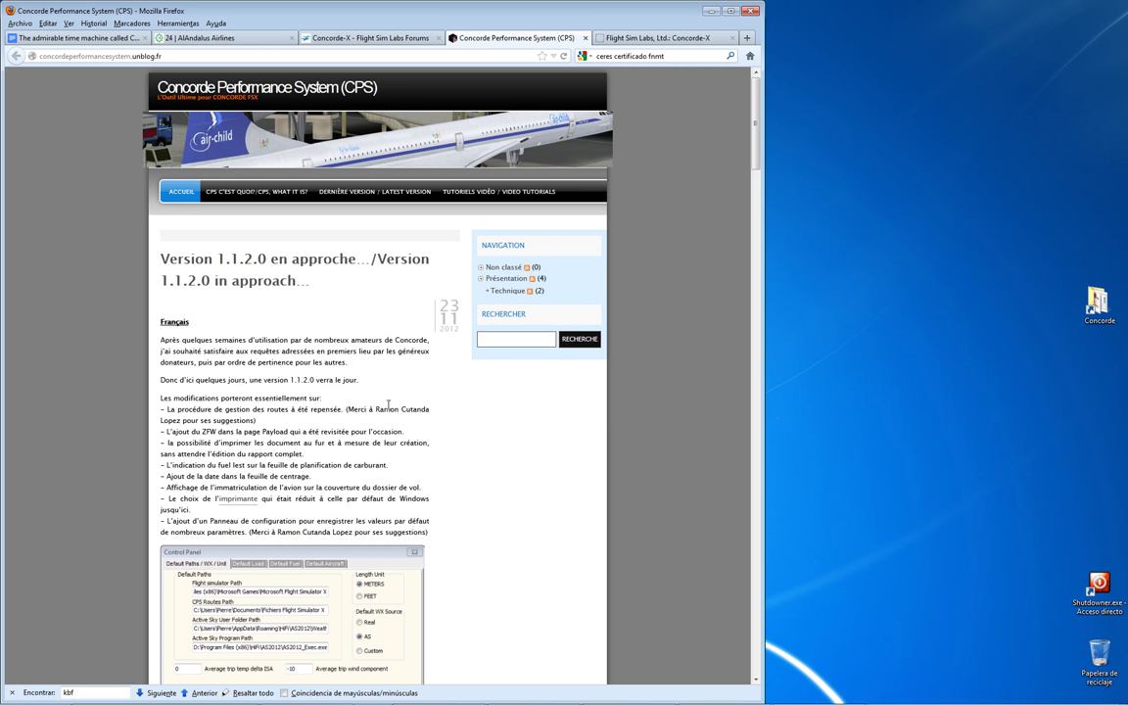
{"action": "left_click_drag", "start_coordinate": [377, 409], "coordinate": [180, 421]}
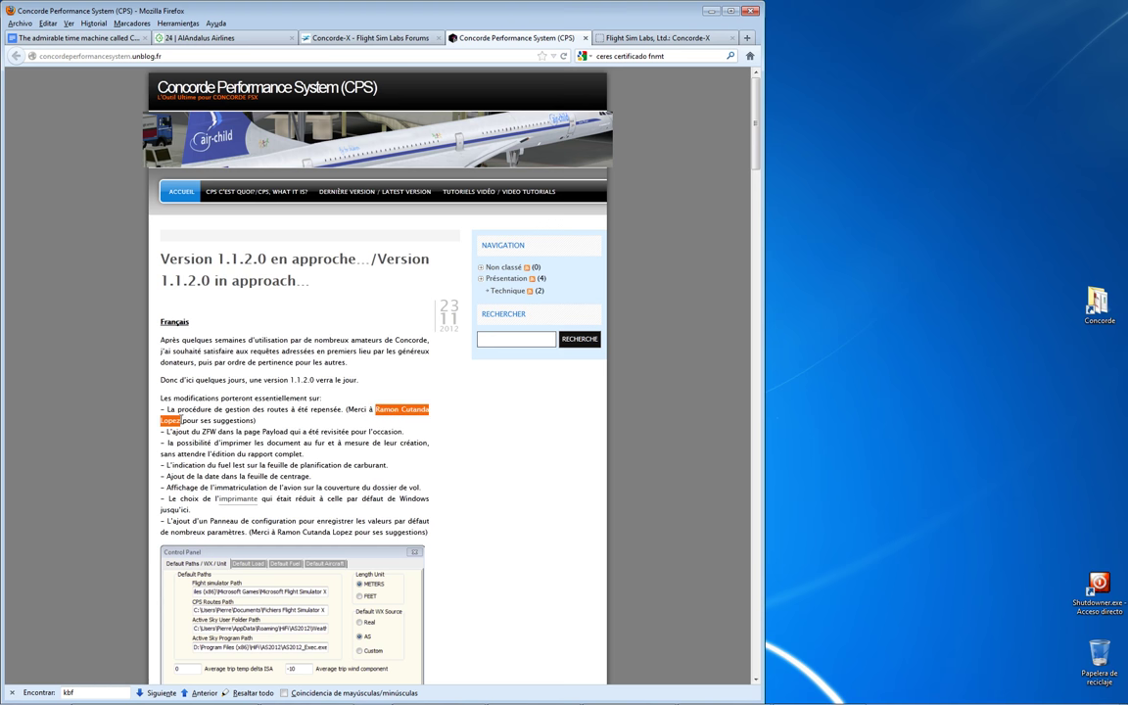
{"action": "left_click", "coordinate": [211, 442]}
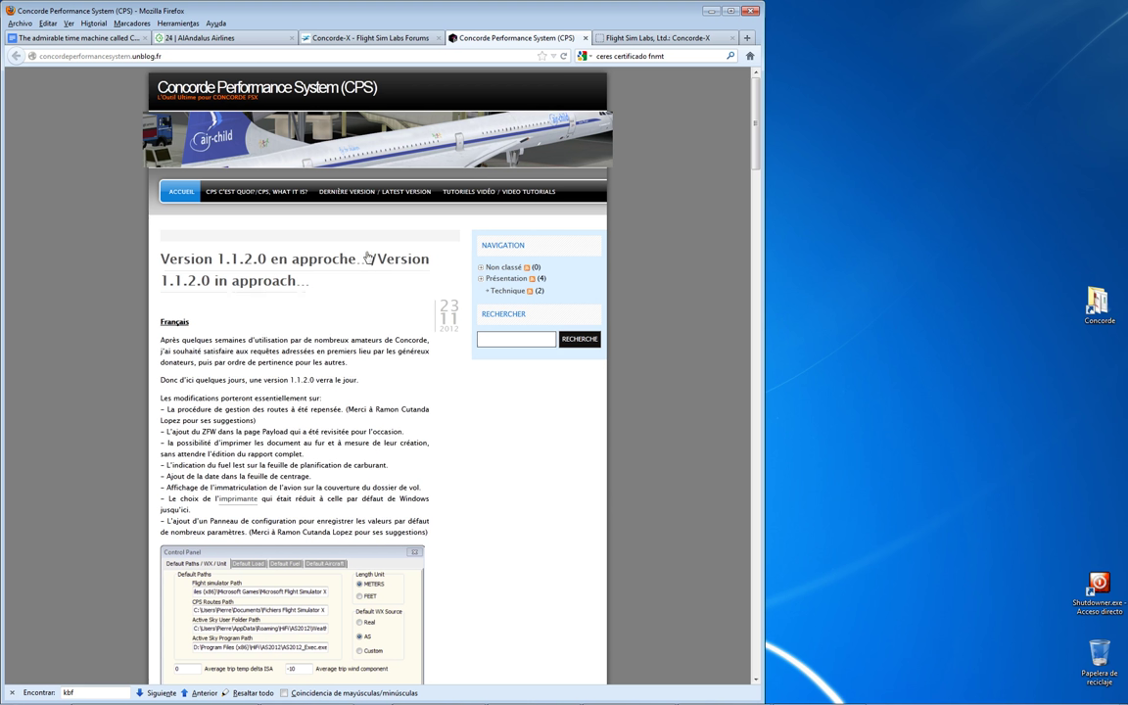
{"action": "left_click", "coordinate": [328, 188]}
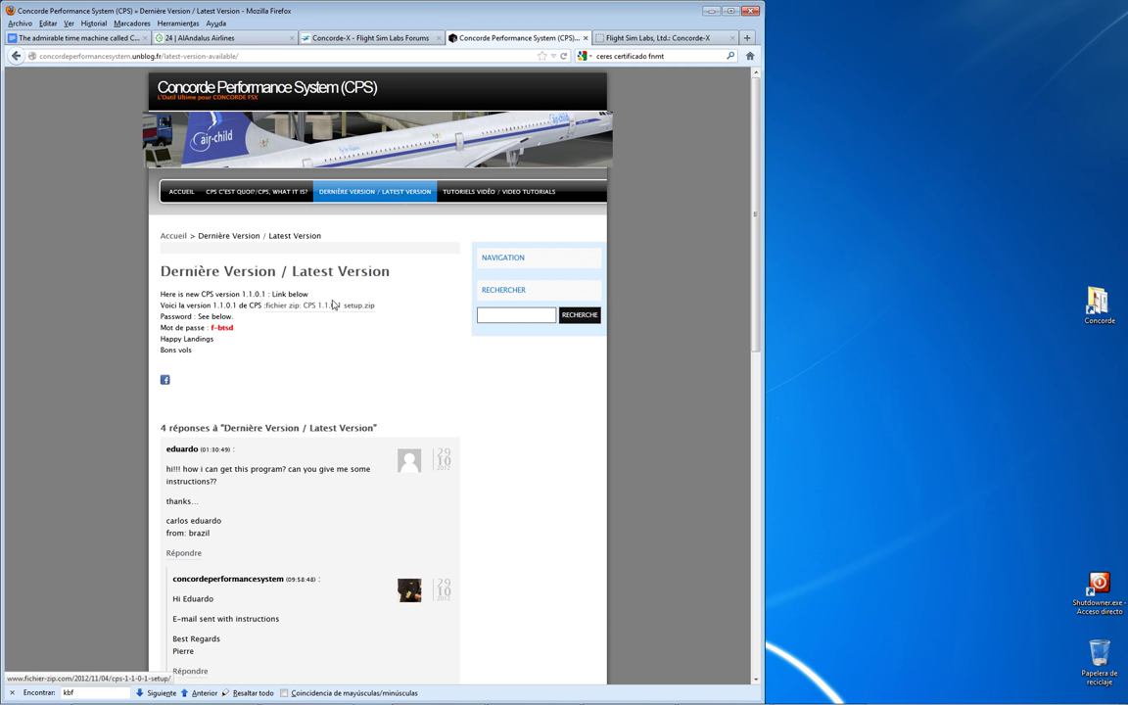
- Copy the download password and open the download page for CPS 1.1.0.1 setup.zip
{"action": "left_click_drag", "start_coordinate": [211, 328], "coordinate": [233, 329]}
{"action": "right_click", "coordinate": [233, 330]}
{"action": "left_click", "coordinate": [252, 338]}
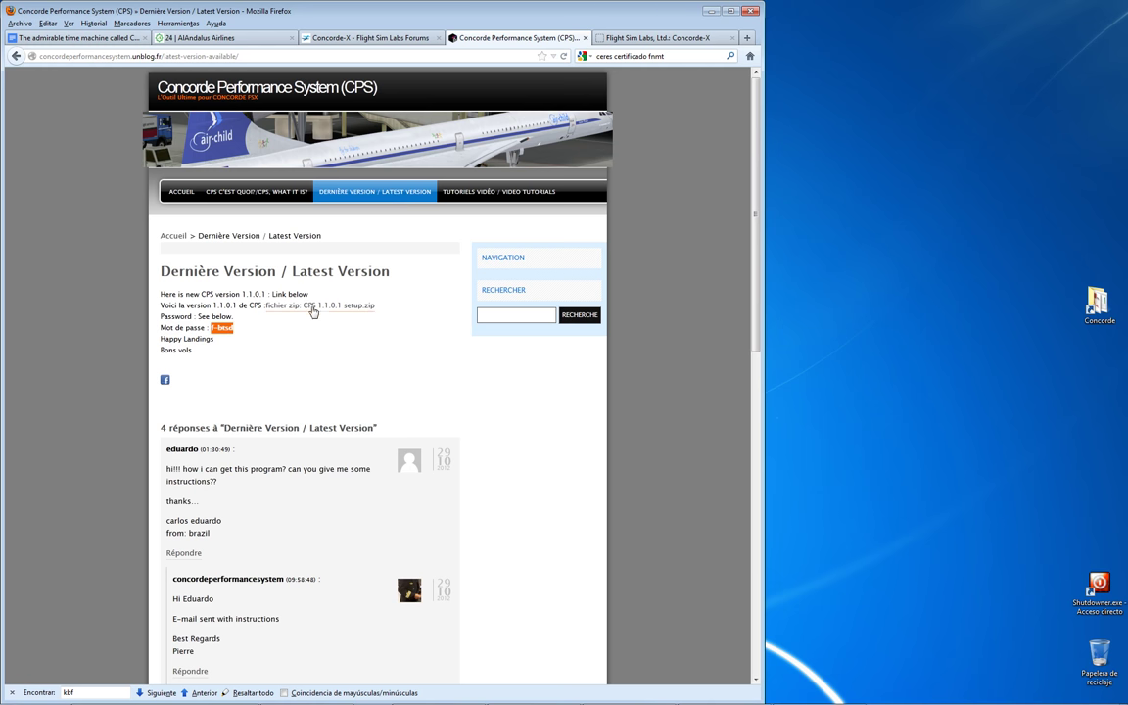
{"action": "left_click", "coordinate": [313, 308]}
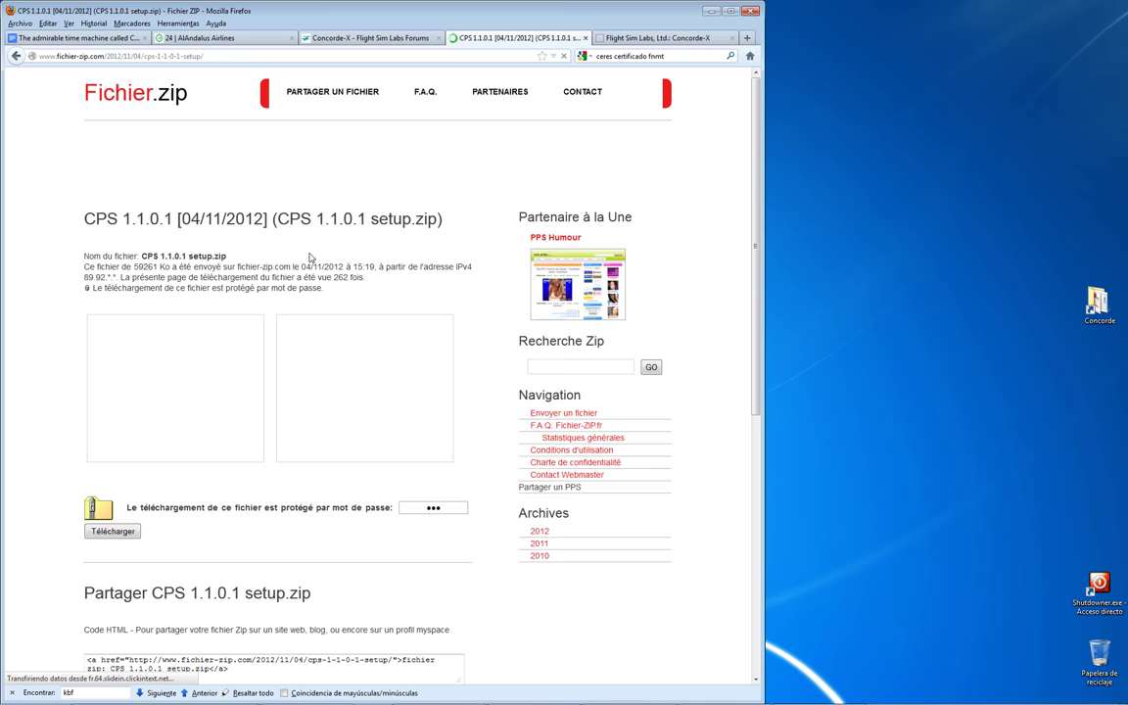
- Replace the content of the protected file's password field with the copied download password
{"action": "scroll", "coordinate": [372, 298], "scroll_direction": "down", "scroll_amount": 1}
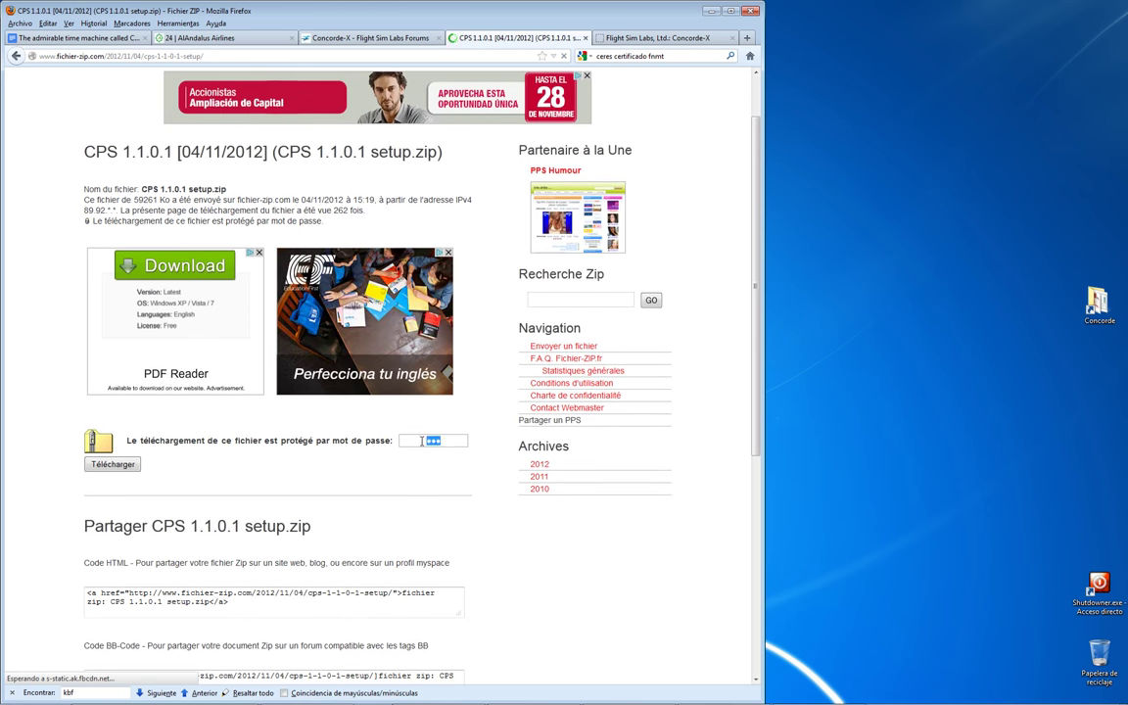
{"action": "right_click", "coordinate": [451, 440]}
{"action": "left_click", "coordinate": [468, 494]}
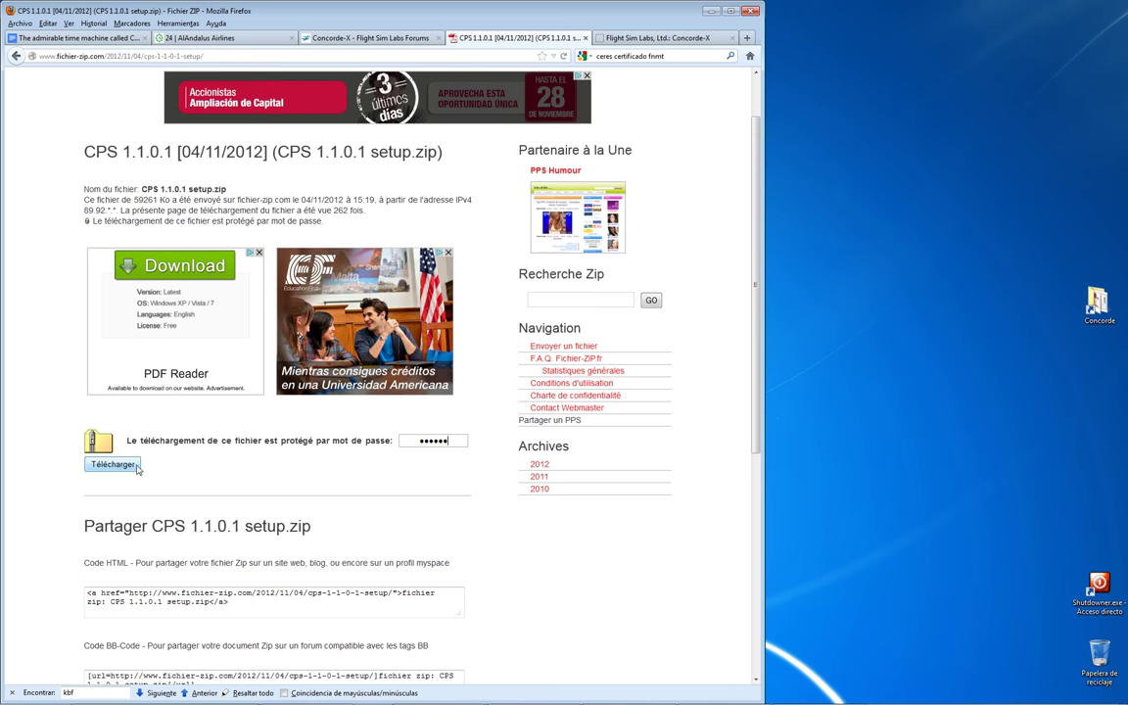
{"action": "scroll", "coordinate": [109, 470], "scroll_direction": "down", "scroll_amount": 2}
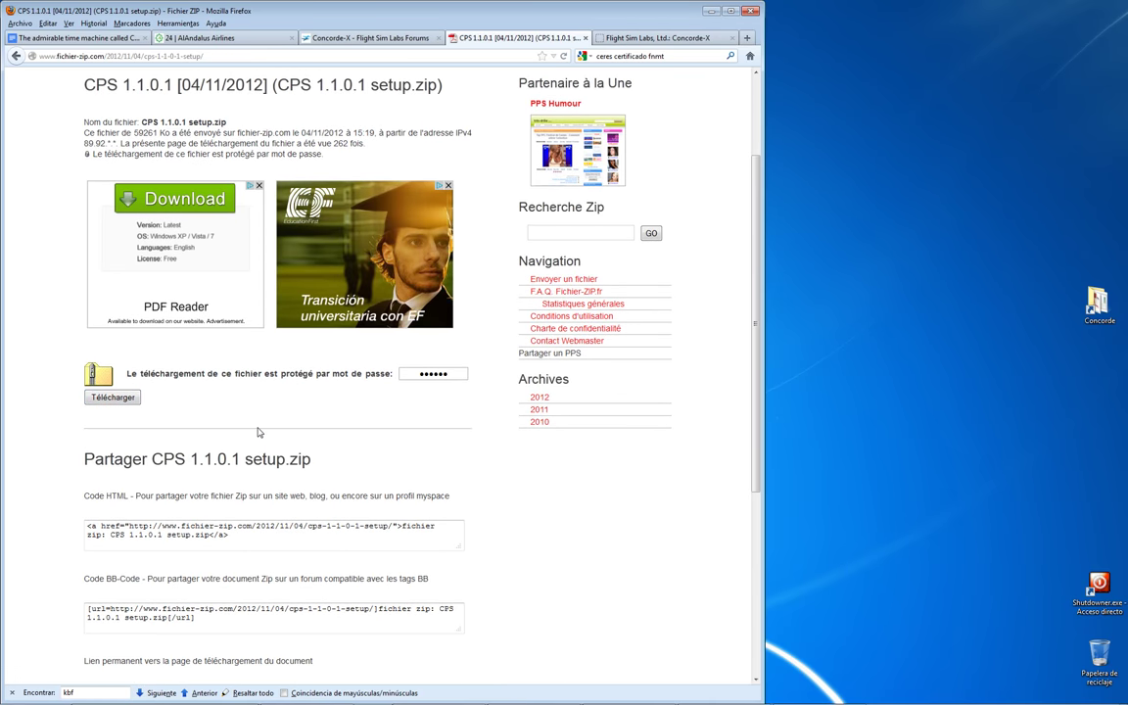
- Launch Concorde Performance System from the desktop, open its Control Panel and place the dialog over the empty work area
{"action": "key", "text": "super+d"}
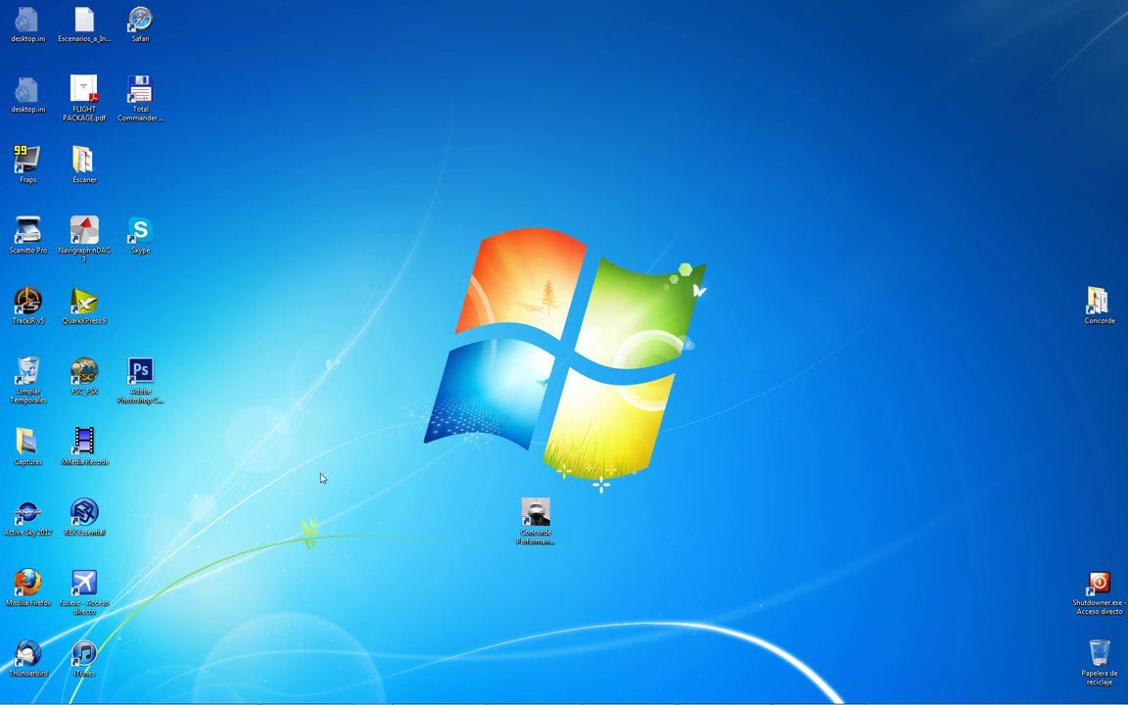
{"action": "double_click", "coordinate": [544, 510]}
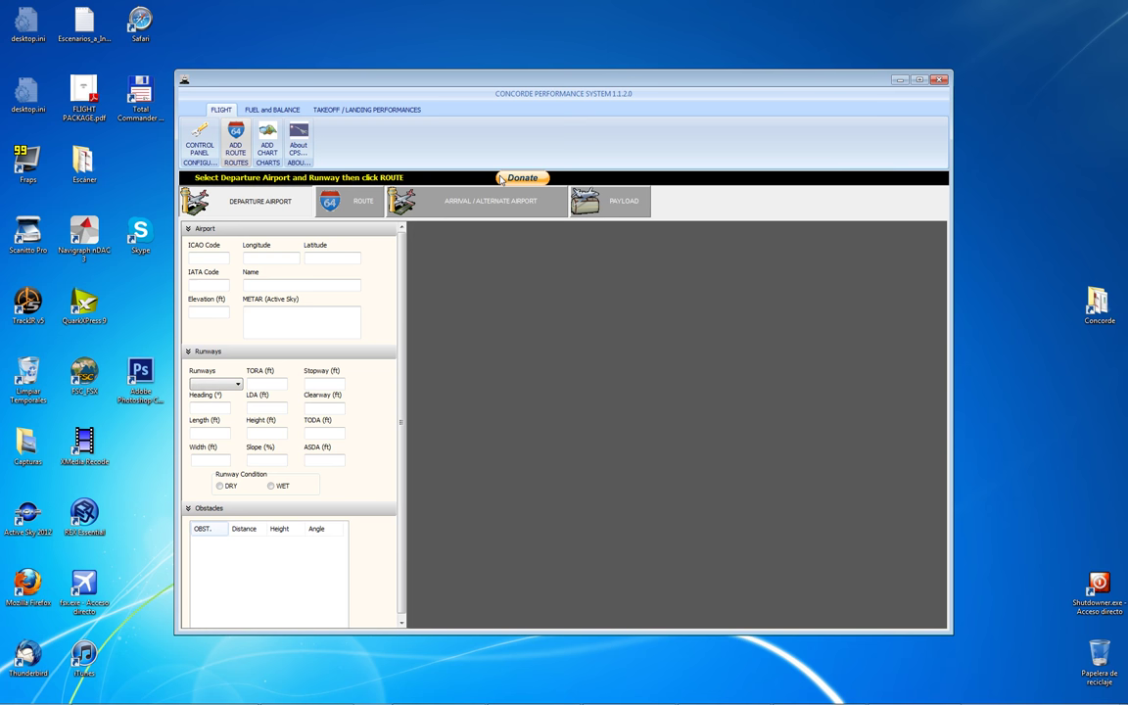
{"action": "left_click", "coordinate": [198, 146]}
{"action": "left_click_drag", "start_coordinate": [191, 10], "coordinate": [607, 250]}
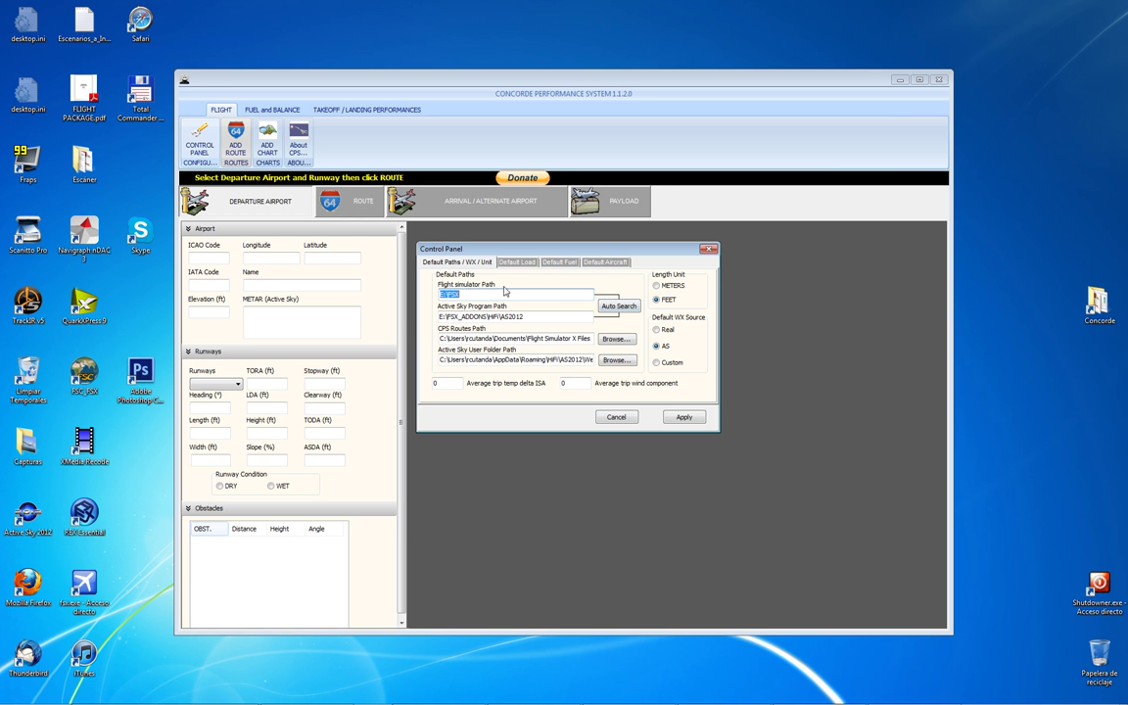
- Examine the default Flight Simulator path and Active Sky program path
{"action": "left_click", "coordinate": [442, 294]}
{"action": "left_click", "coordinate": [526, 316]}
{"action": "left_click_drag", "start_coordinate": [526, 316], "coordinate": [430, 325]}
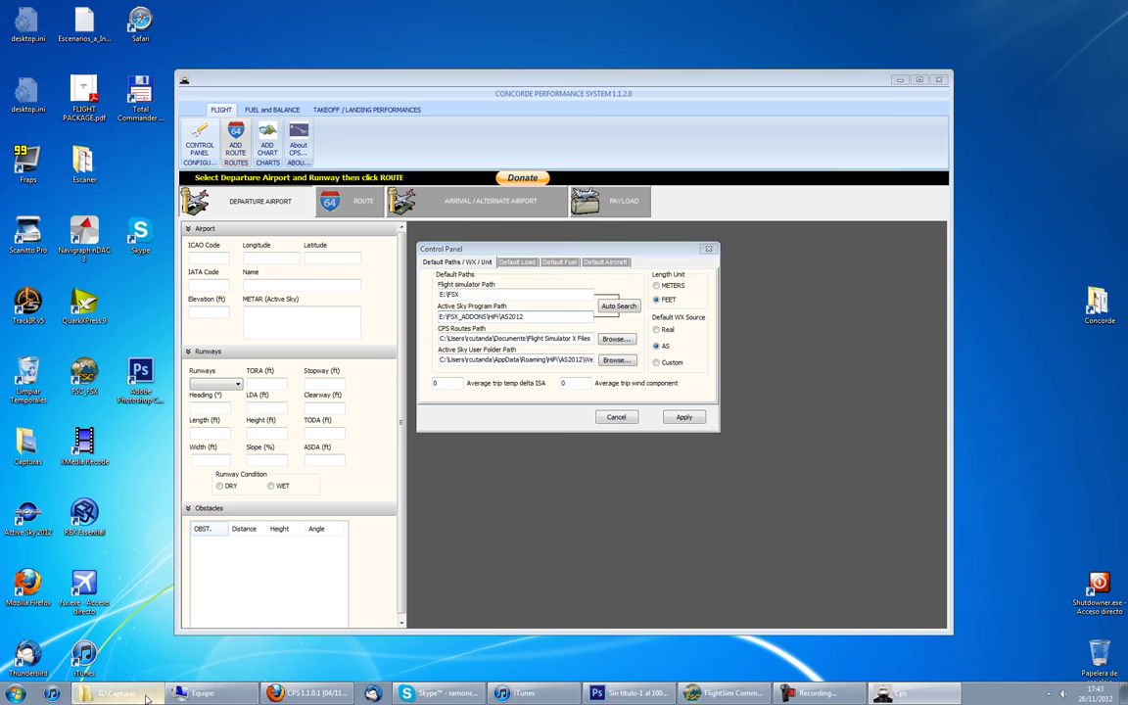
- Switch to Windows Explorer and browse to the Flight Simulator X Files folder in the Documents library
{"action": "left_click", "coordinate": [145, 697]}
{"action": "left_click", "coordinate": [343, 224]}
{"action": "left_click", "coordinate": [520, 250]}
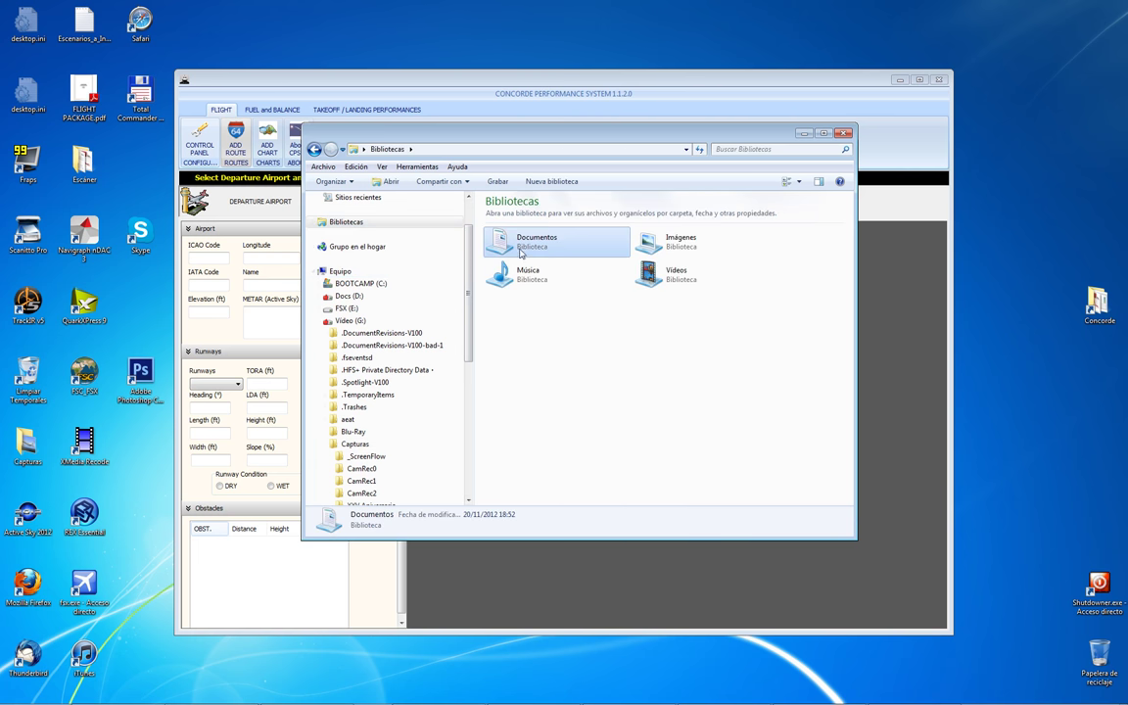
{"action": "double_click", "coordinate": [520, 251]}
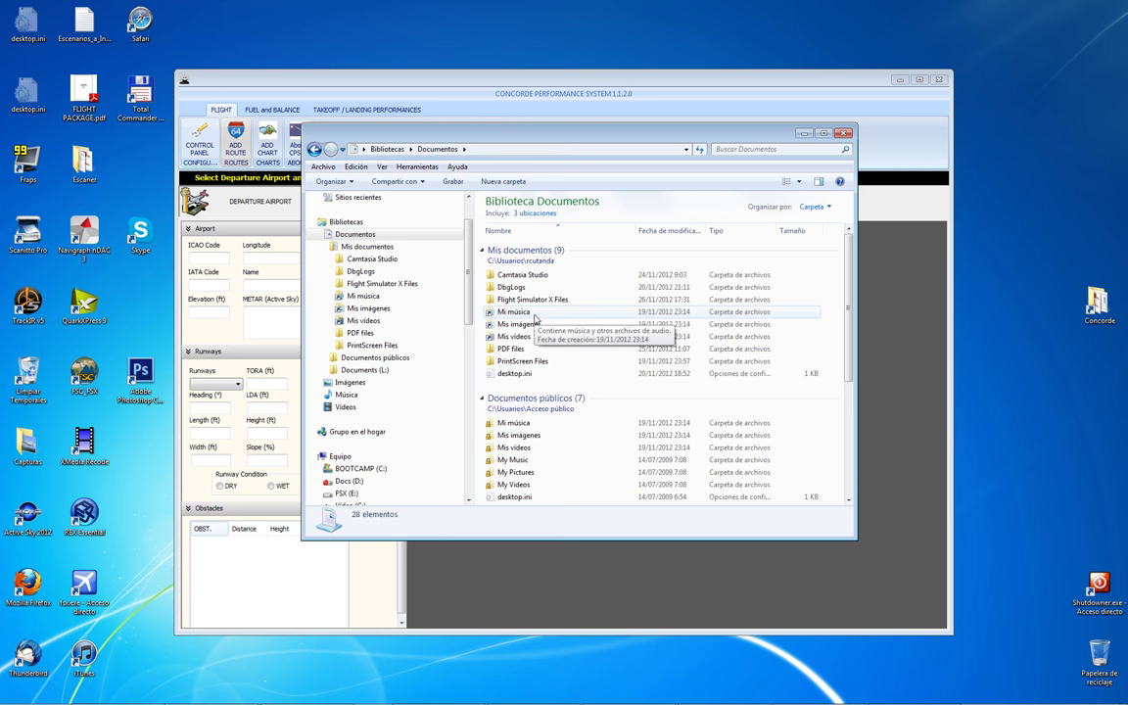
{"action": "double_click", "coordinate": [529, 299]}
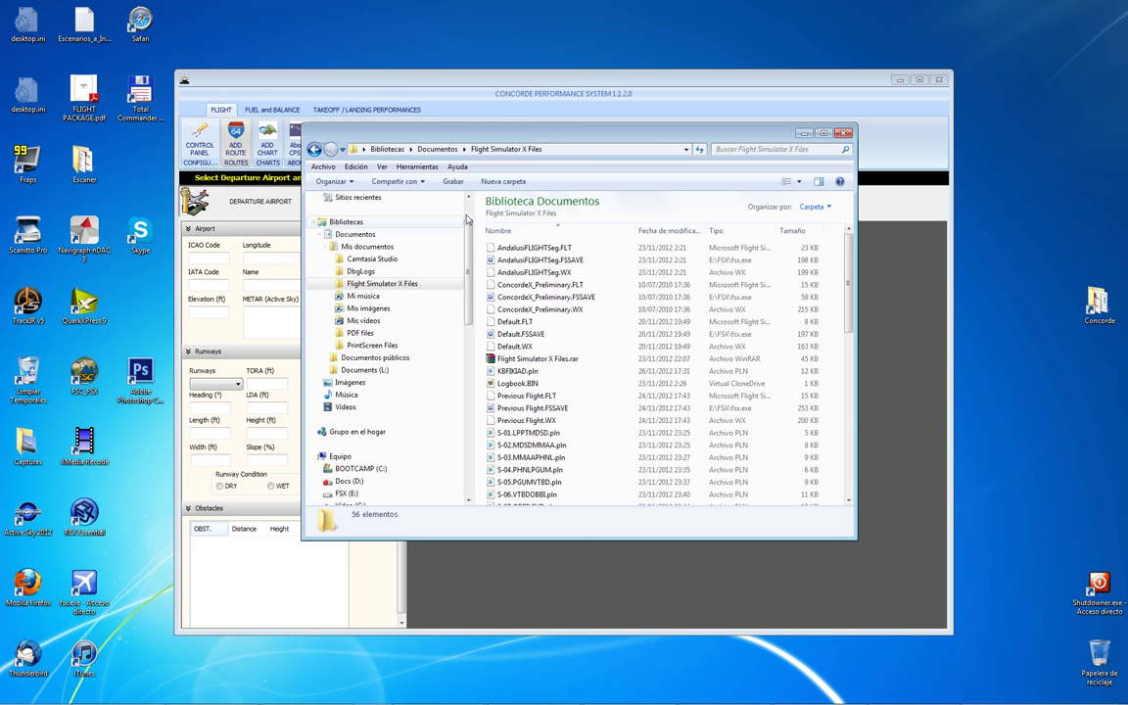
- Copy the full path of the Flight Simulator X Files folder and return to the CPS routes path in the Control Panel
{"action": "left_click", "coordinate": [529, 150]}
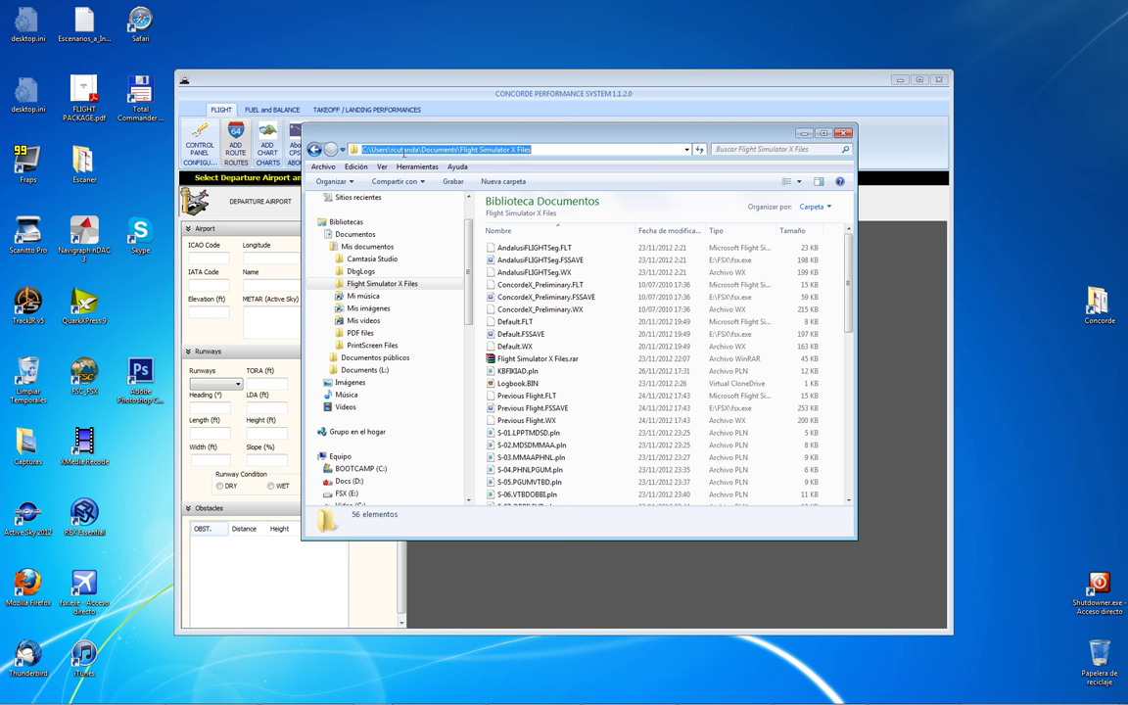
{"action": "right_click", "coordinate": [477, 151]}
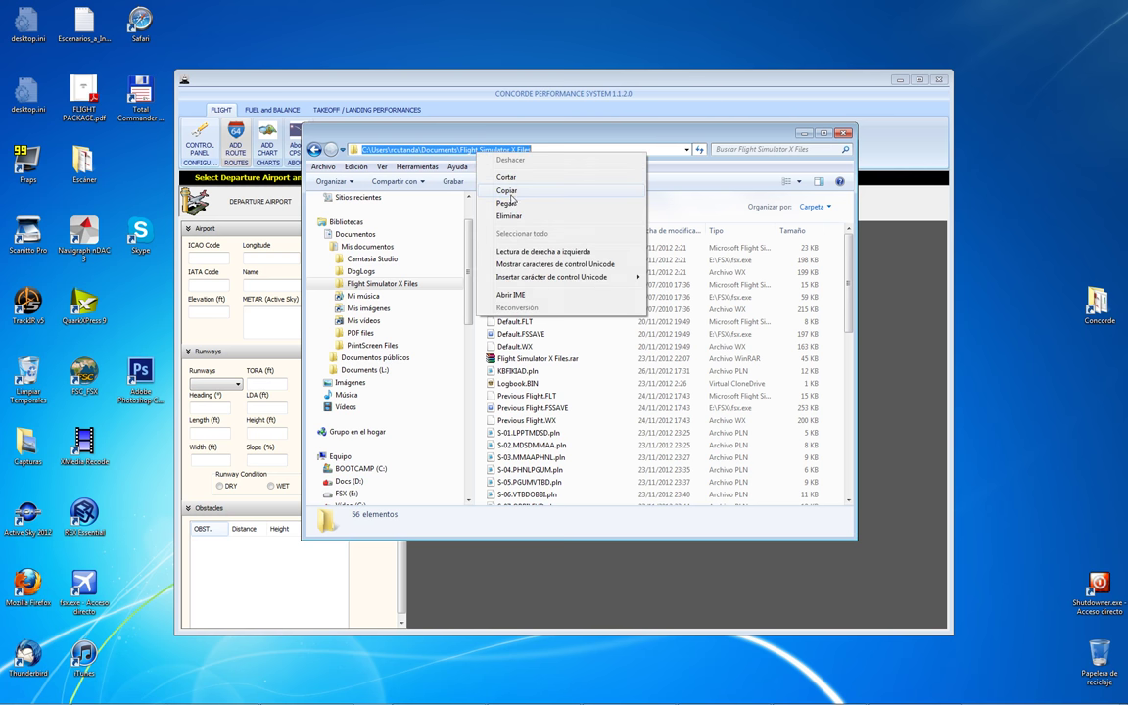
{"action": "left_click", "coordinate": [508, 191]}
{"action": "left_click", "coordinate": [574, 107]}
{"action": "left_click", "coordinate": [522, 340]}
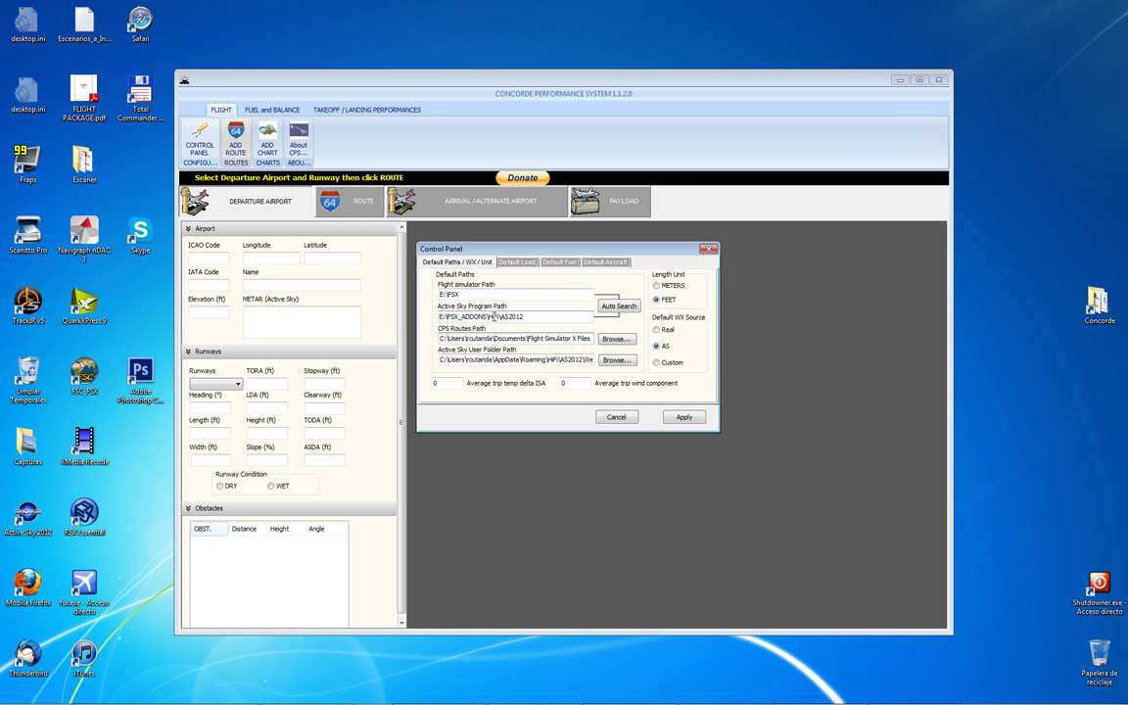
- Review the Active Sky program and user folder paths and the average trip temperature and wind defaults
{"action": "left_click_drag", "start_coordinate": [527, 316], "coordinate": [412, 323]}
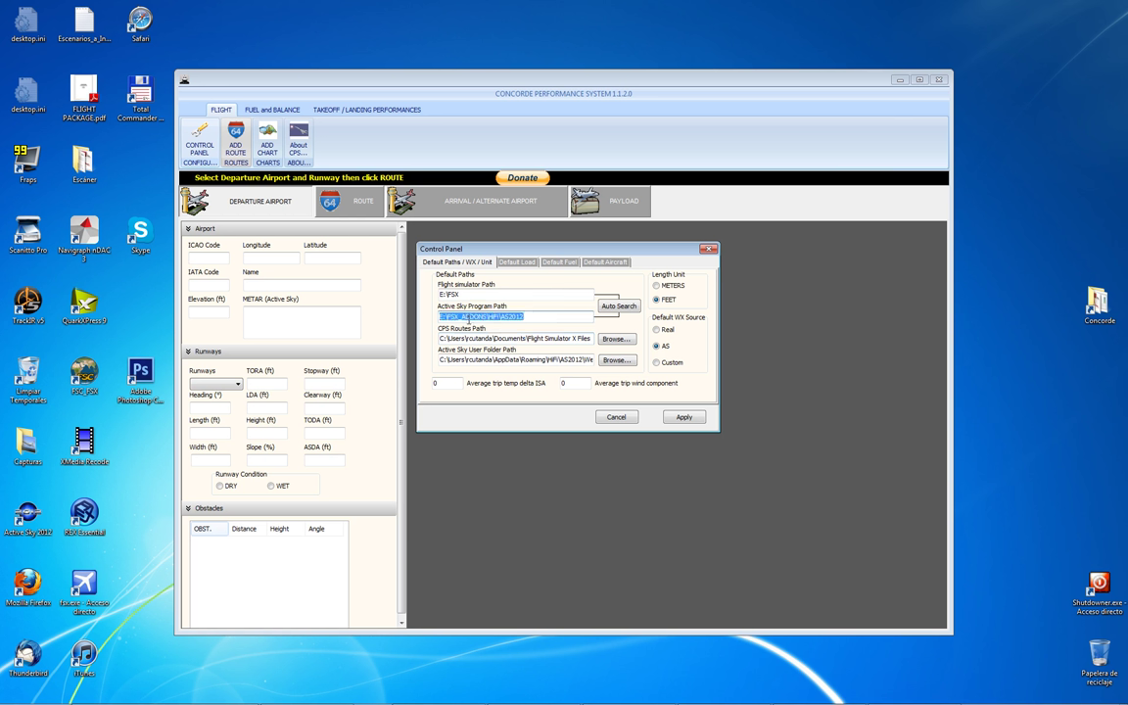
{"action": "left_click_drag", "start_coordinate": [442, 360], "coordinate": [599, 361]}
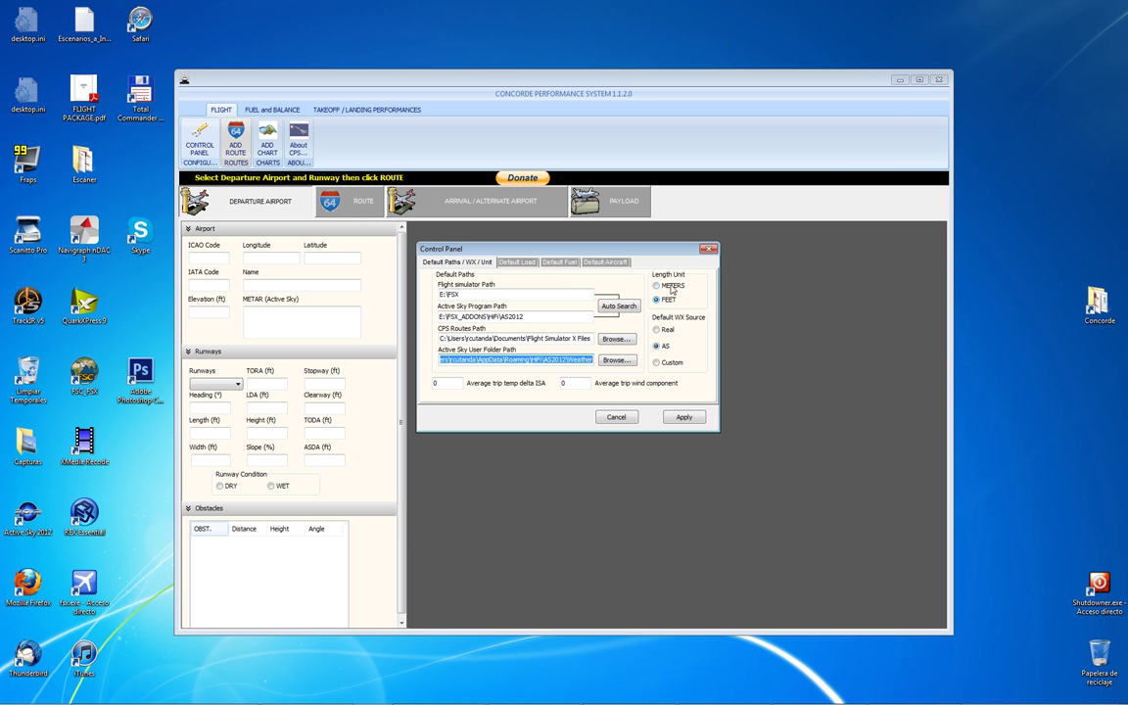
{"action": "double_click", "coordinate": [435, 382]}
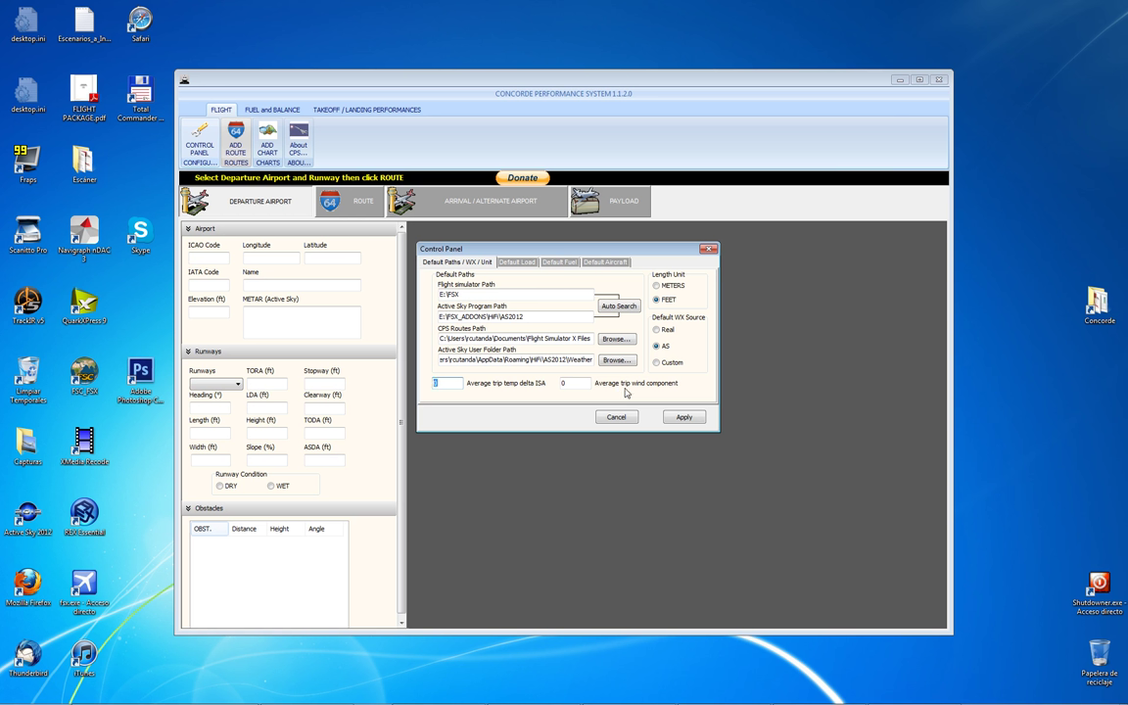
{"action": "left_click", "coordinate": [565, 384]}
- Set the forward cabin crew to 1 in the default load settings
{"action": "left_click", "coordinate": [517, 262]}
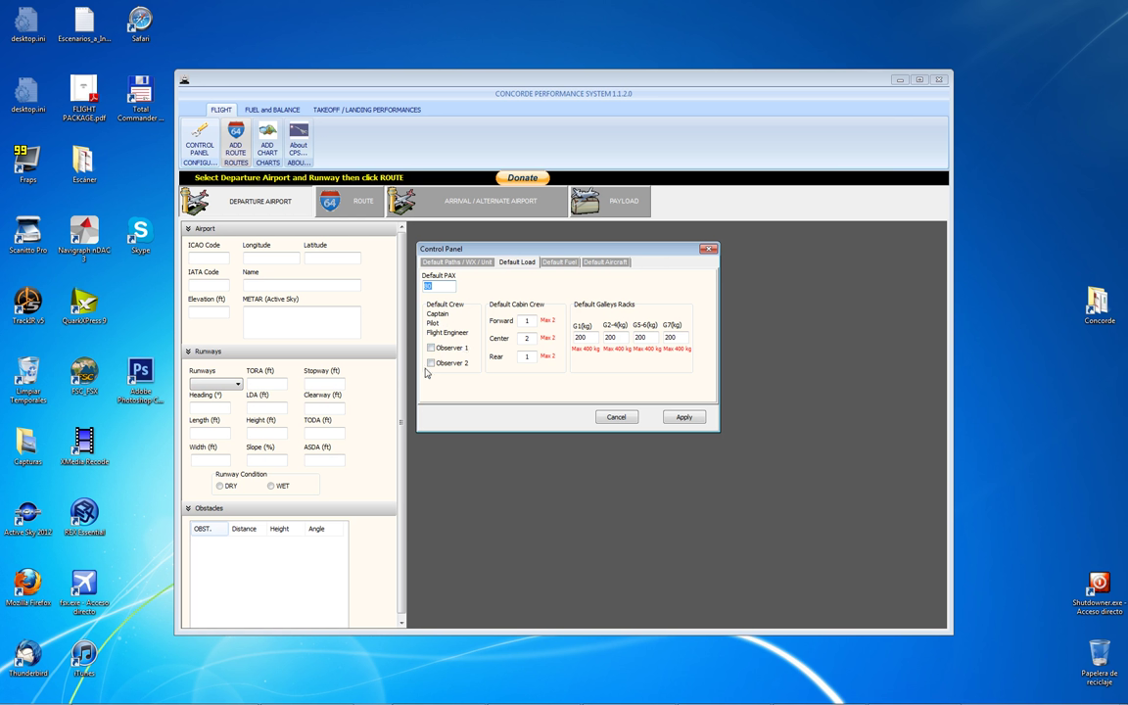
{"action": "left_click", "coordinate": [527, 320]}
{"action": "type", "text": "1"}
- Review the default fuel settings, covering holding, taxi and extra fuel, subsonic step levels and distances, and subsonic flight level
{"action": "left_click", "coordinate": [560, 262]}
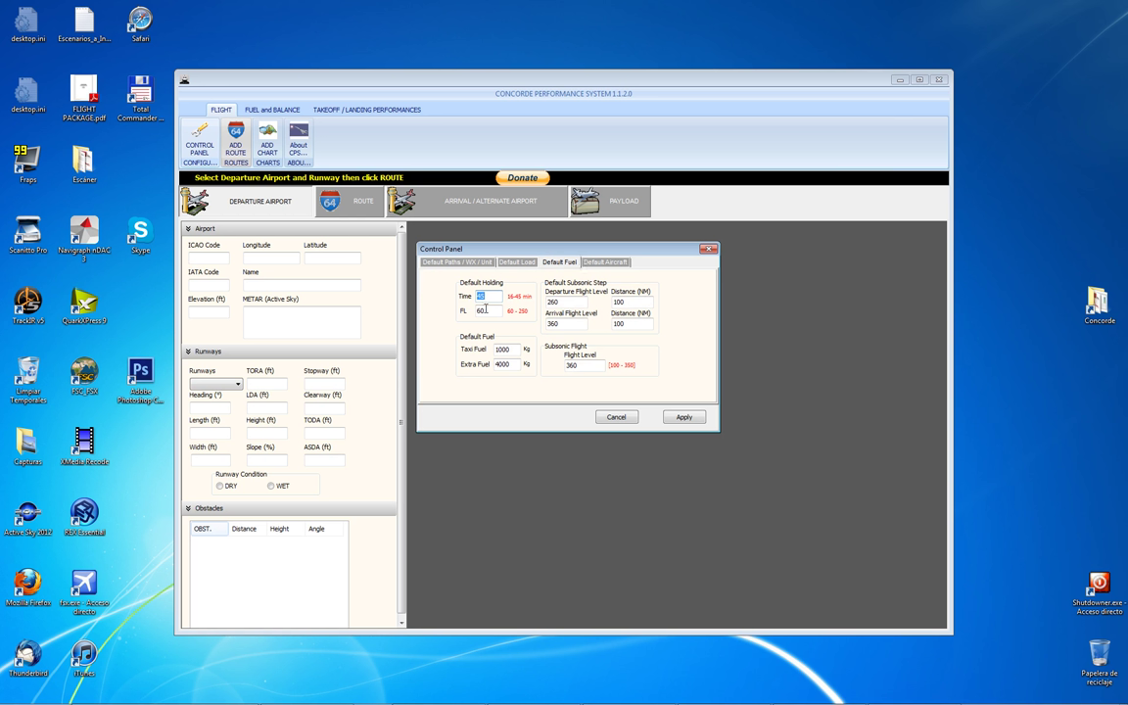
{"action": "key", "text": "Tab"}
{"action": "key", "text": "Tab"}
{"action": "key", "text": "Tab"}
{"action": "left_click", "coordinate": [544, 301]}
{"action": "left_click", "coordinate": [633, 300]}
{"action": "left_click", "coordinate": [565, 302]}
{"action": "left_click", "coordinate": [563, 324]}
{"action": "double_click", "coordinate": [563, 324]}
{"action": "double_click", "coordinate": [616, 302]}
{"action": "double_click", "coordinate": [618, 324]}
{"action": "double_click", "coordinate": [583, 366]}
- Review the default aircraft's flight number, registration and available takeoff CG % MAC values
{"action": "left_click", "coordinate": [615, 262]}
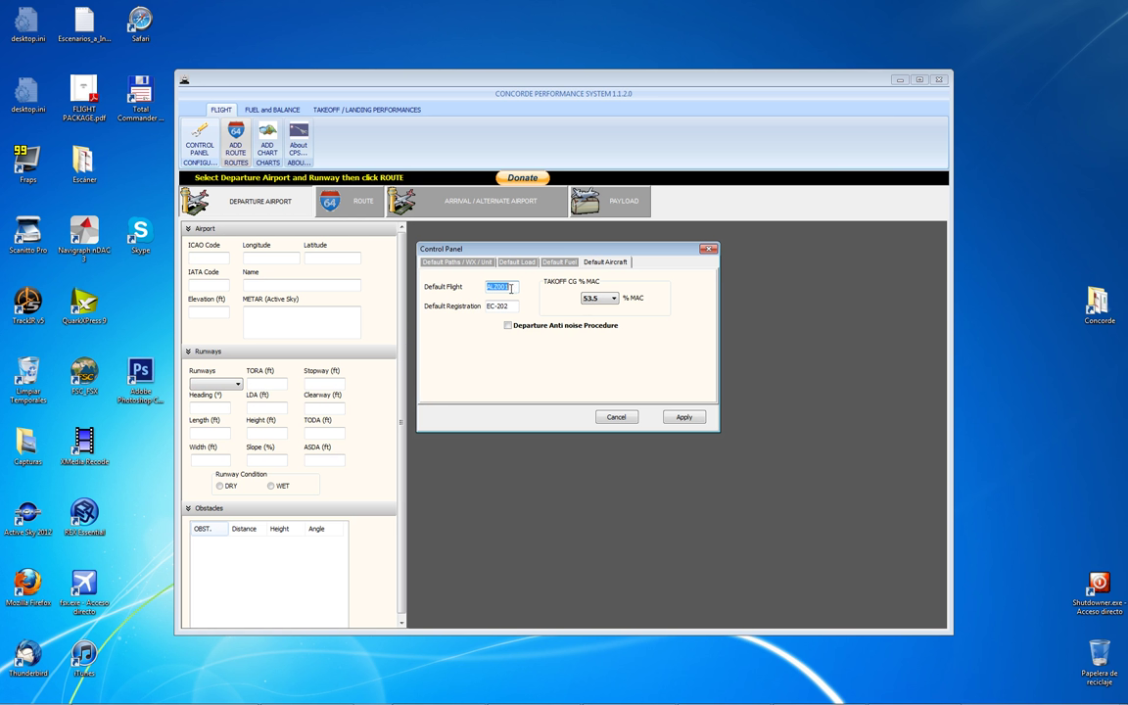
{"action": "key", "text": "Tab"}
{"action": "left_click", "coordinate": [603, 302]}
{"action": "scroll", "coordinate": [614, 323], "scroll_direction": "up", "scroll_amount": 4}
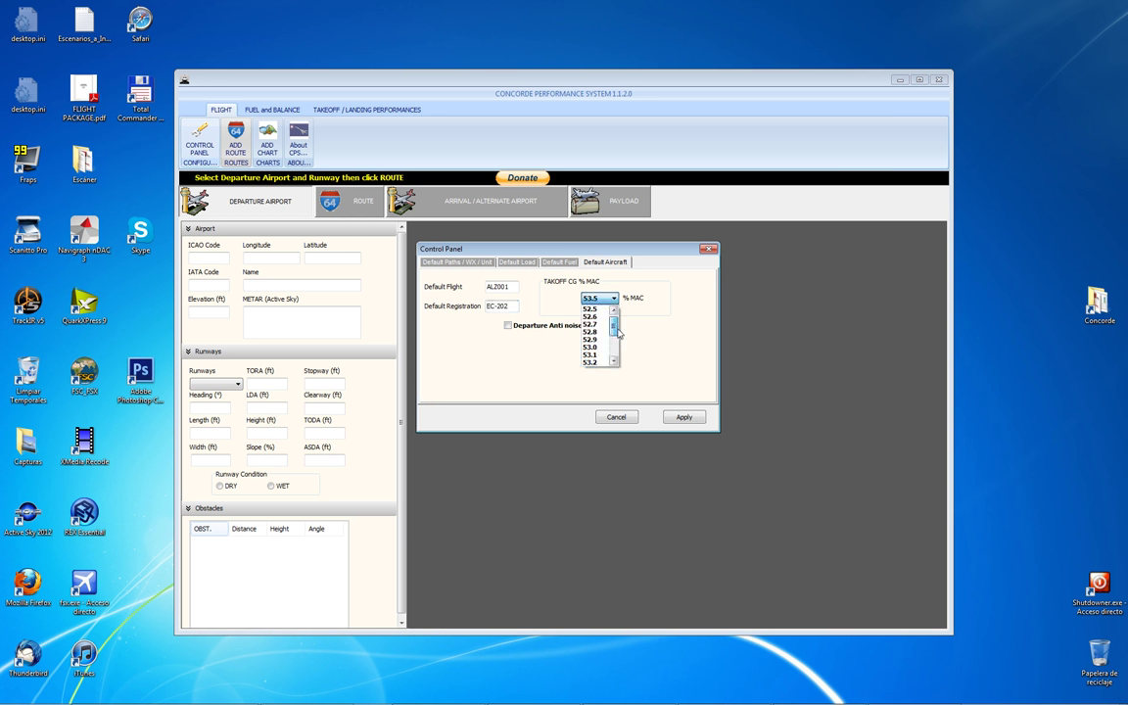
{"action": "scroll", "coordinate": [615, 343], "scroll_direction": "down", "scroll_amount": 3}
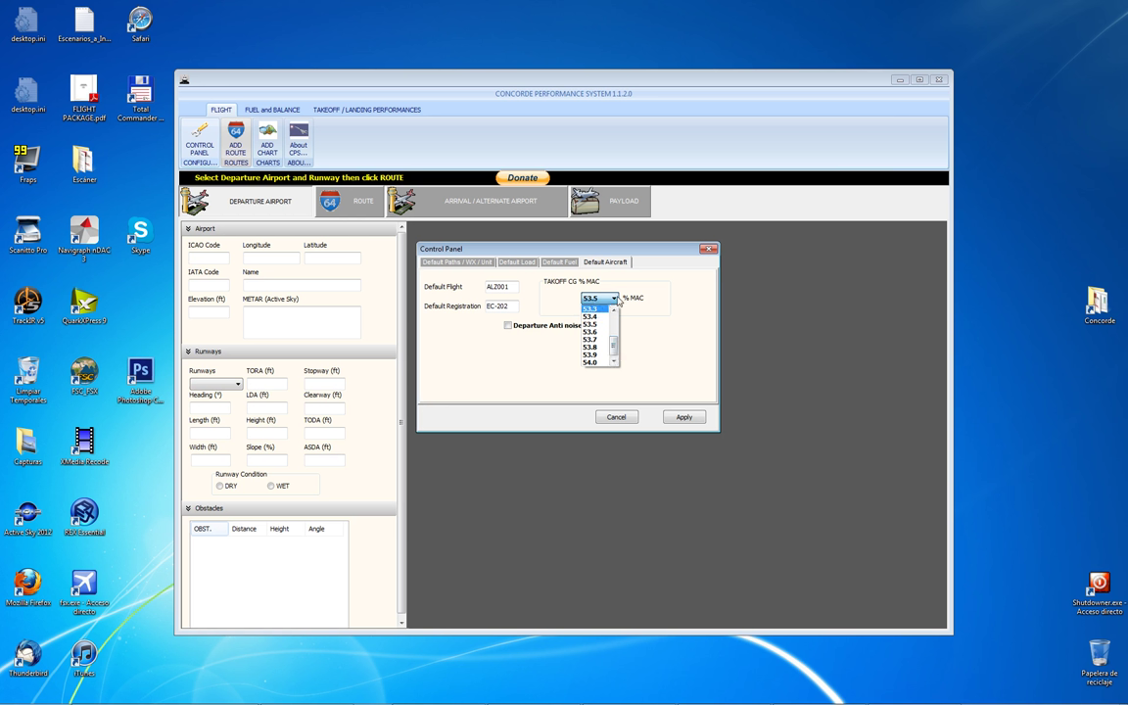
{"action": "left_click", "coordinate": [554, 274]}
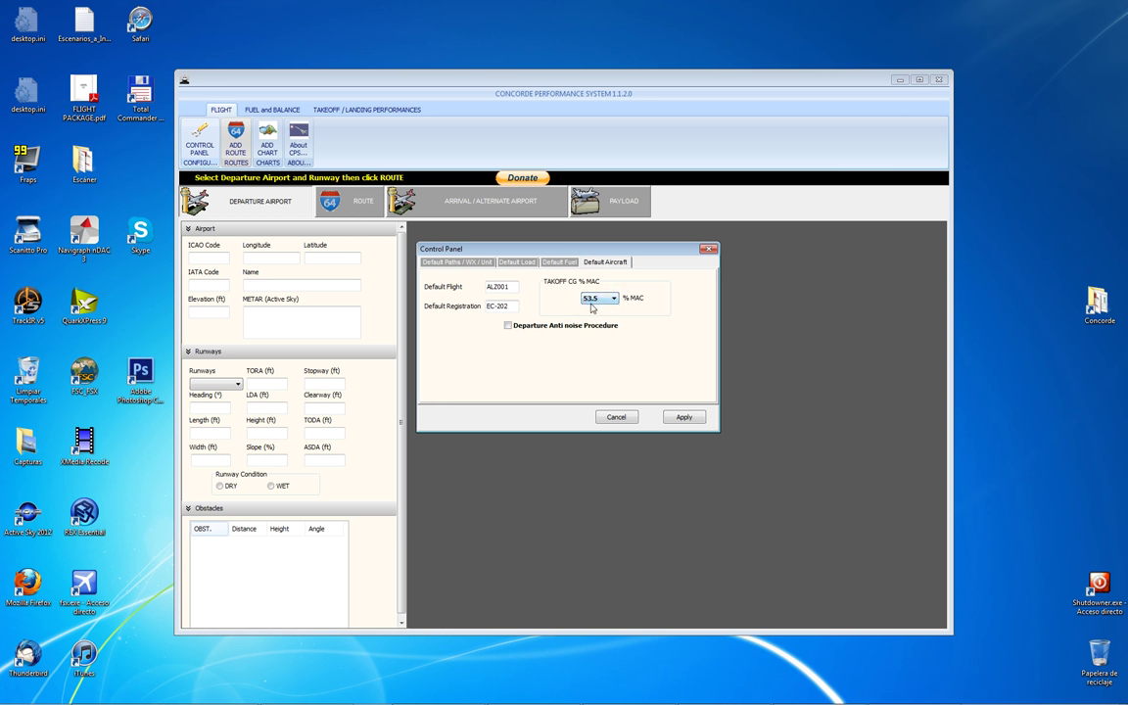
- Examine the departure anti-noise parameters and apply the Control Panel settings with that procedure disabled
{"action": "left_click", "coordinate": [565, 330]}
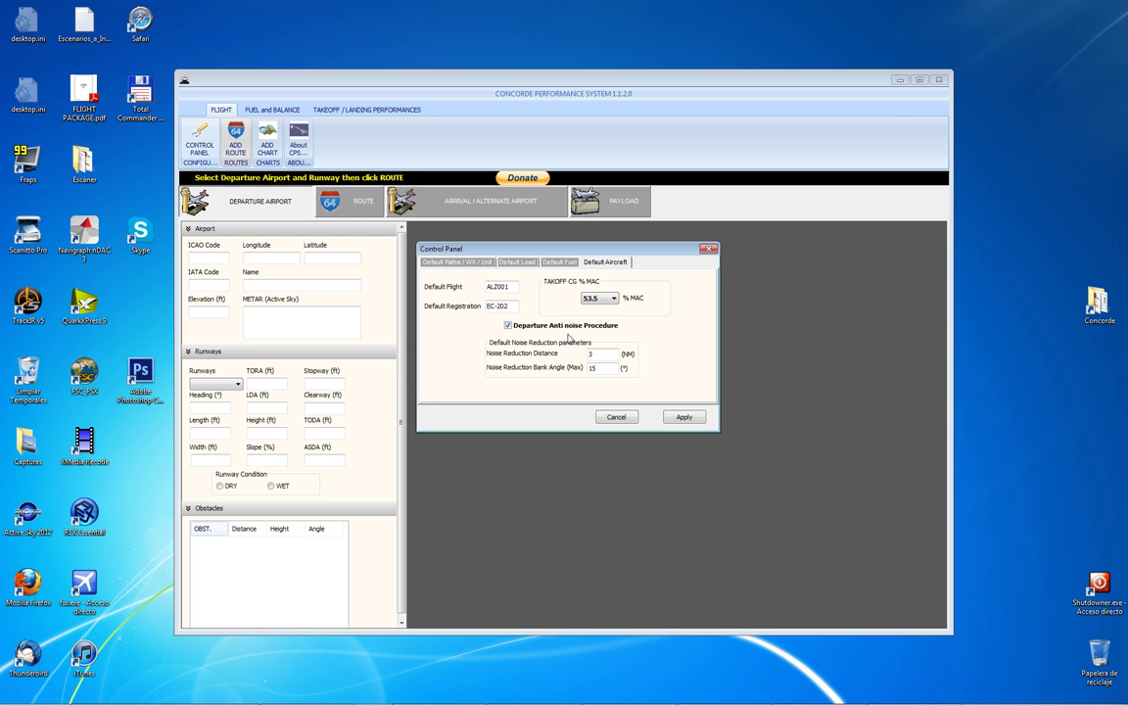
{"action": "double_click", "coordinate": [602, 355]}
{"action": "key", "text": "Tab"}
{"action": "left_click", "coordinate": [508, 325]}
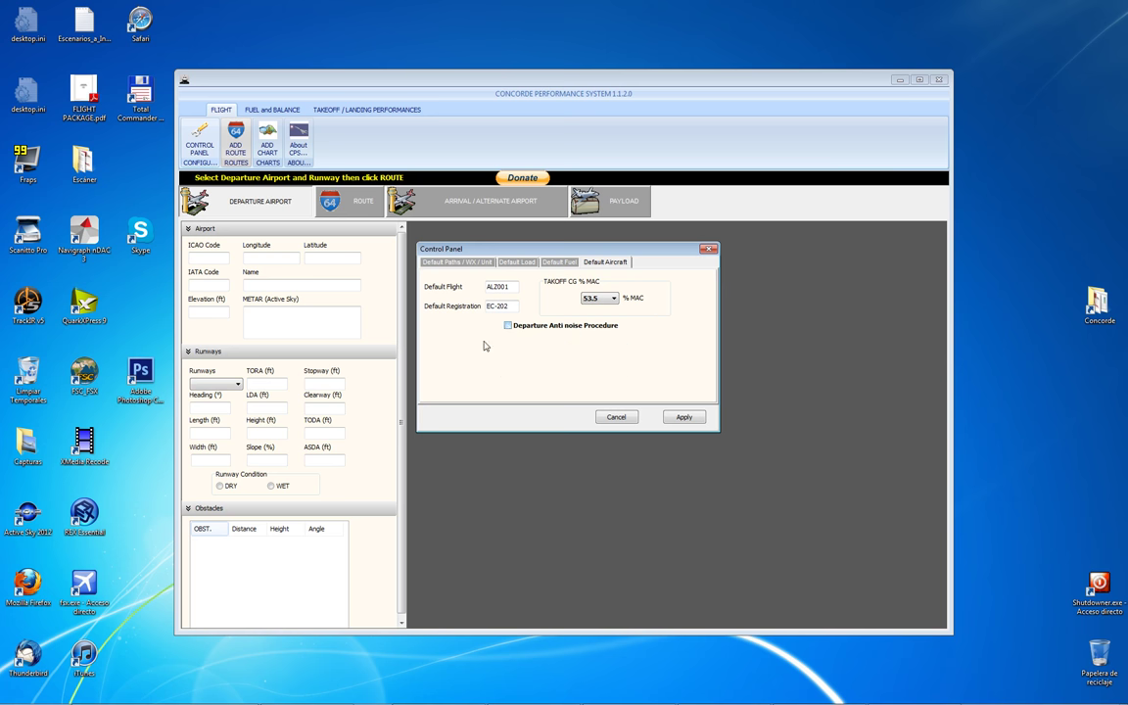
{"action": "left_click", "coordinate": [685, 419]}
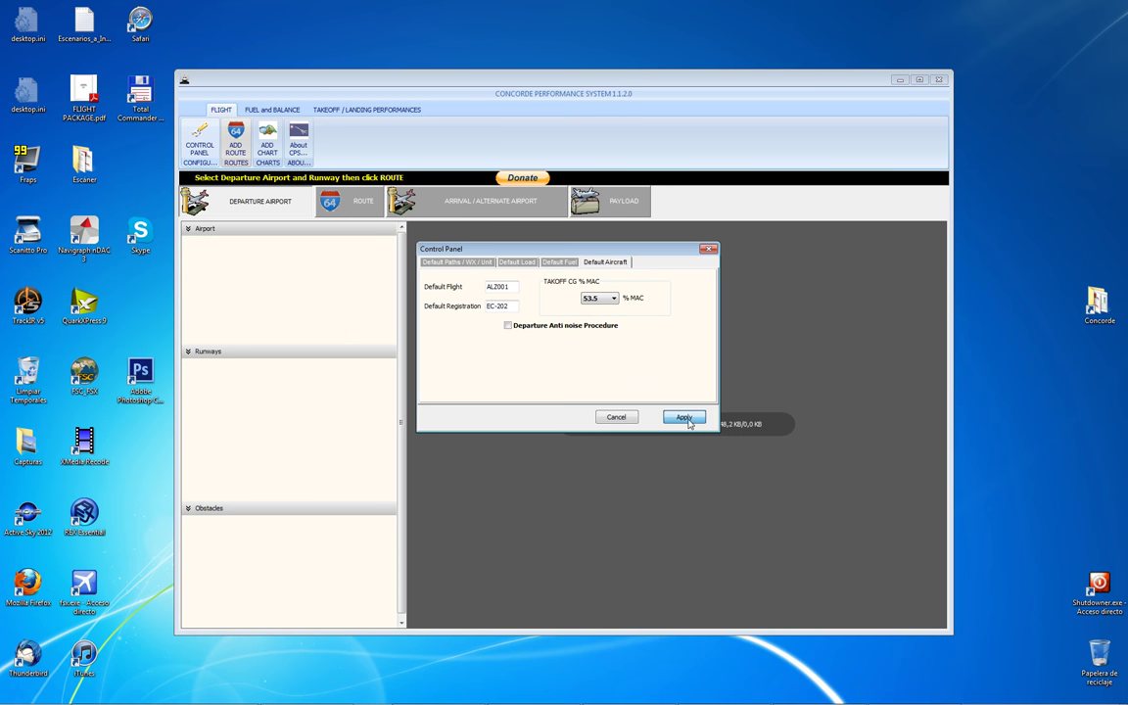